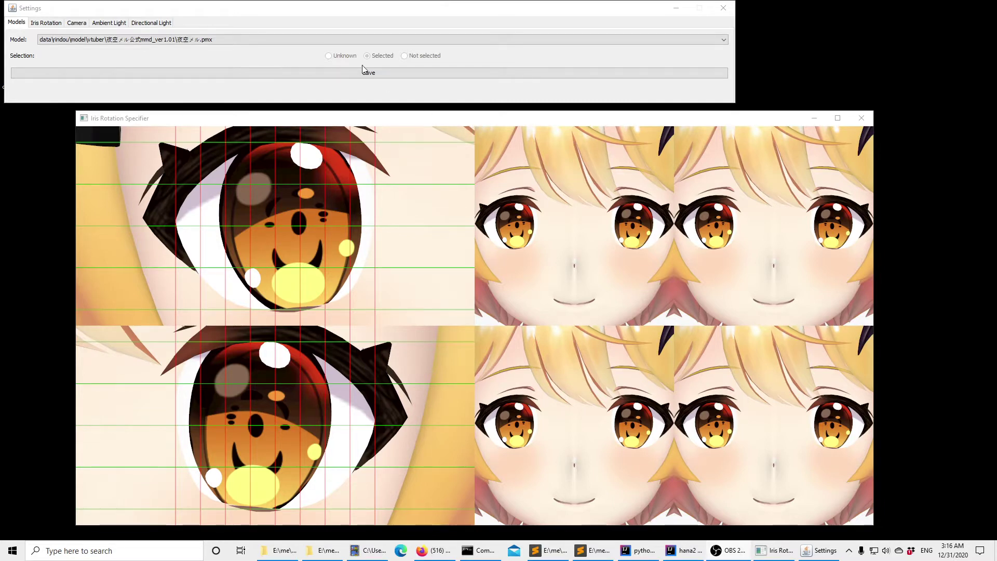
# Step: Bring Iris Rotation Specifier forward and magnify the top-left face's eye with its grid overlay
pyautogui.click(45, 22)
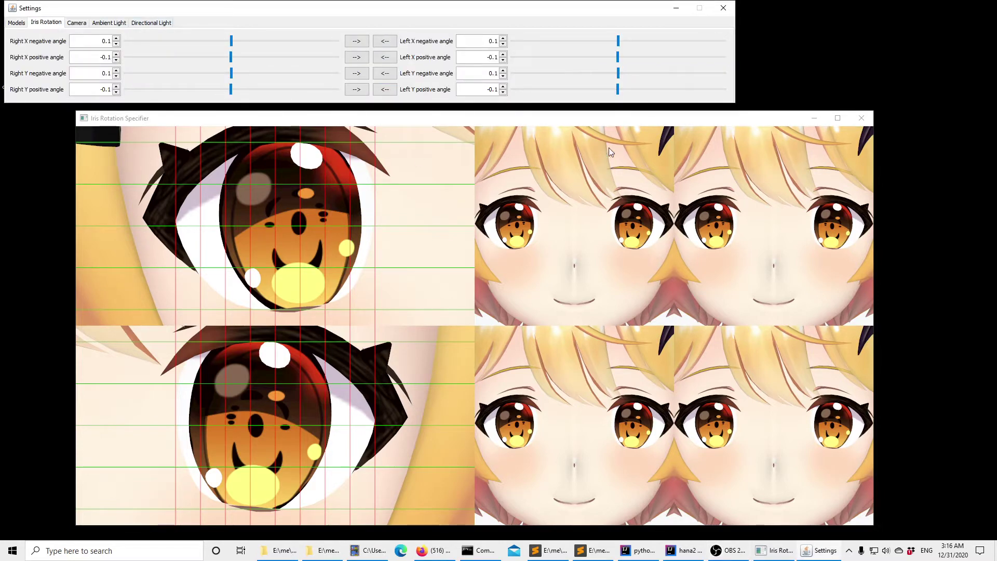
pyautogui.click(628, 120)
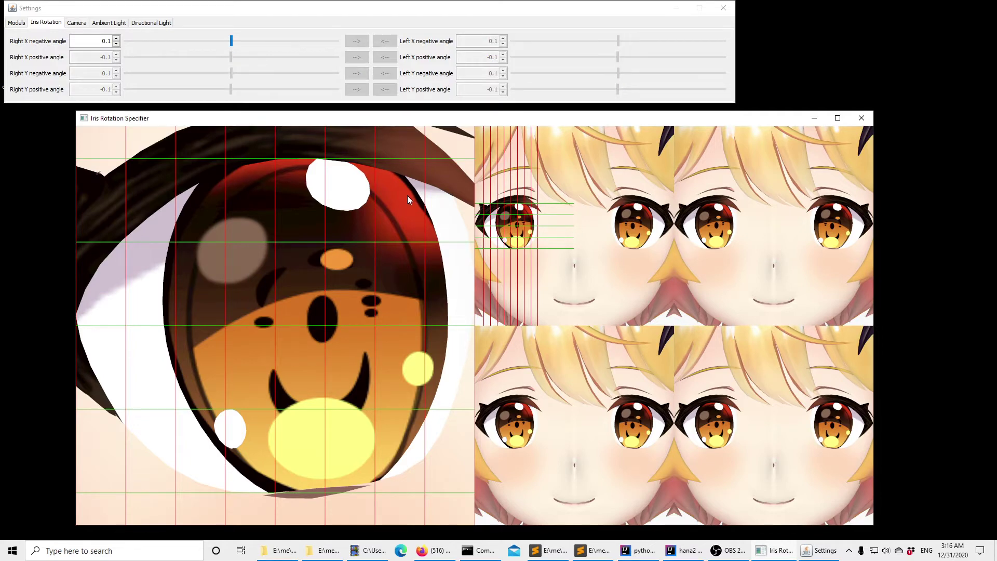
# Step: Rotate the top-left face's right iris down to the grid line, Right X negative angle -10
pyautogui.moveTo(407, 196); pyautogui.dragTo(383, 254)
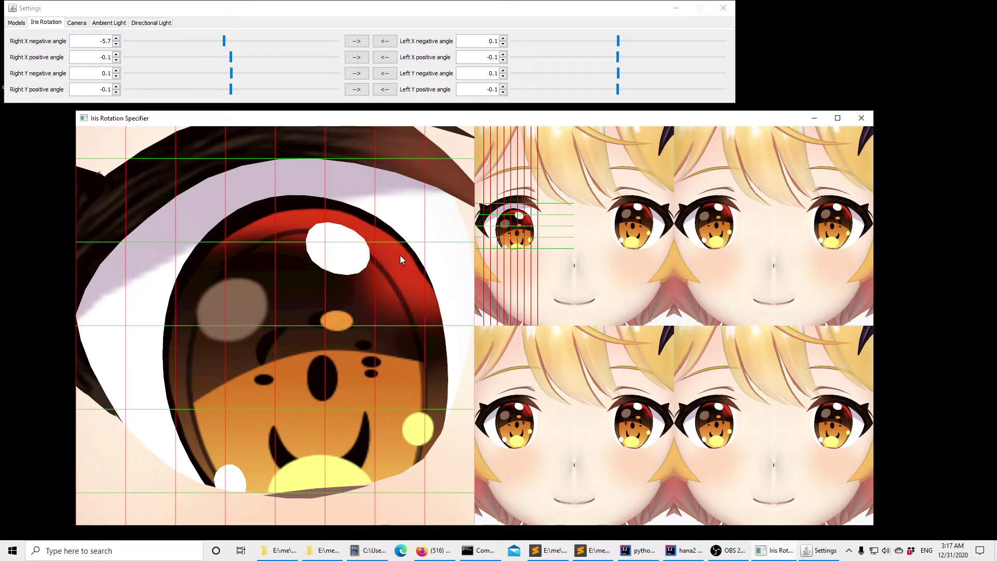
pyautogui.moveTo(400, 255)
pyautogui.mouseDown()
pyautogui.moveTo(398, 178)
pyautogui.moveTo(404, 257)
pyautogui.moveTo(391, 288)
pyautogui.moveTo(396, 234)
pyautogui.moveTo(391, 261)
pyautogui.mouseUp()
pyautogui.press('Down')
pyautogui.press('Down')
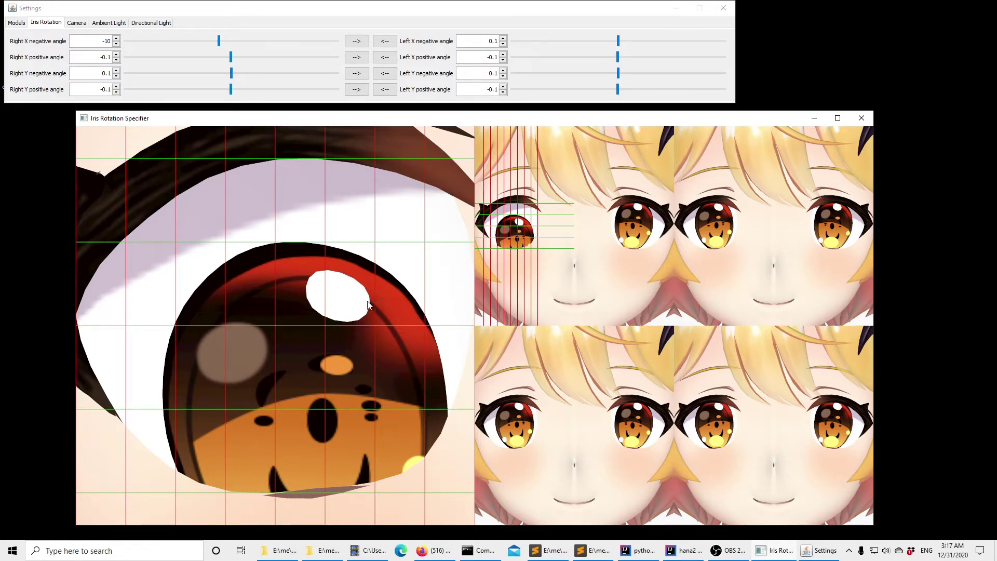
# Step: Copy the -10 Right X negative angle into Left X negative angle
pyautogui.press('Right')
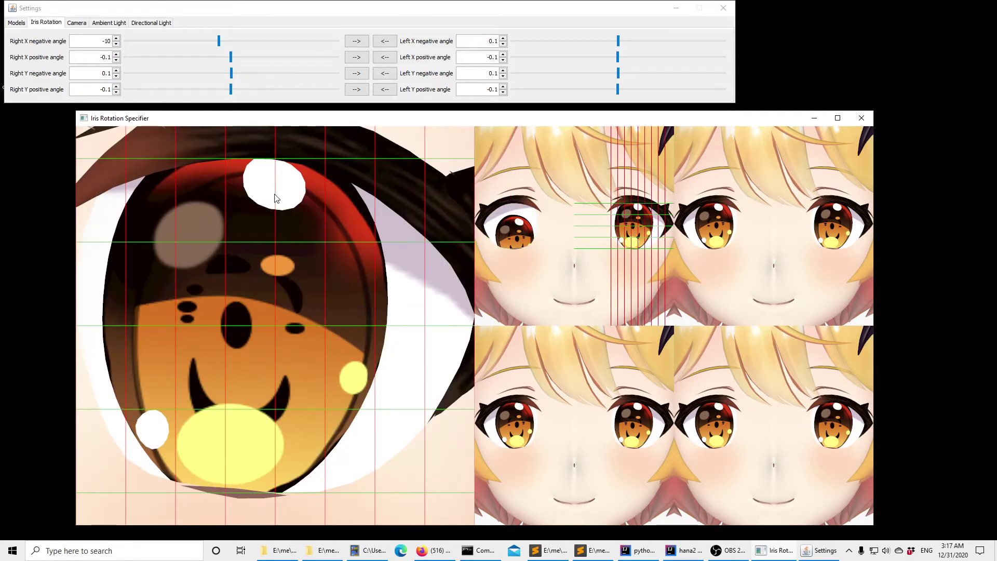
pyautogui.moveTo(275, 195); pyautogui.dragTo(281, 216)
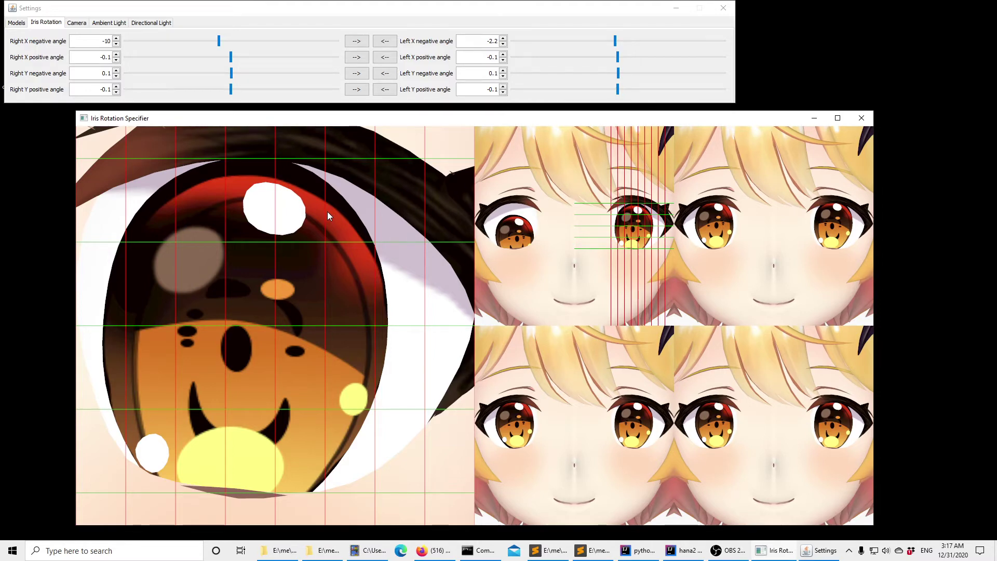
pyautogui.click(283, 225)
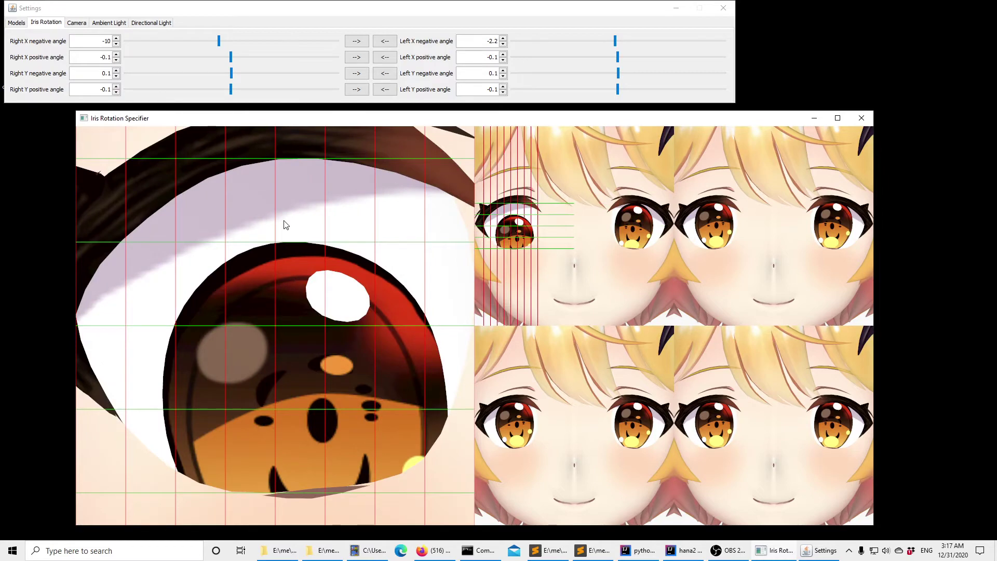
pyautogui.click(284, 224)
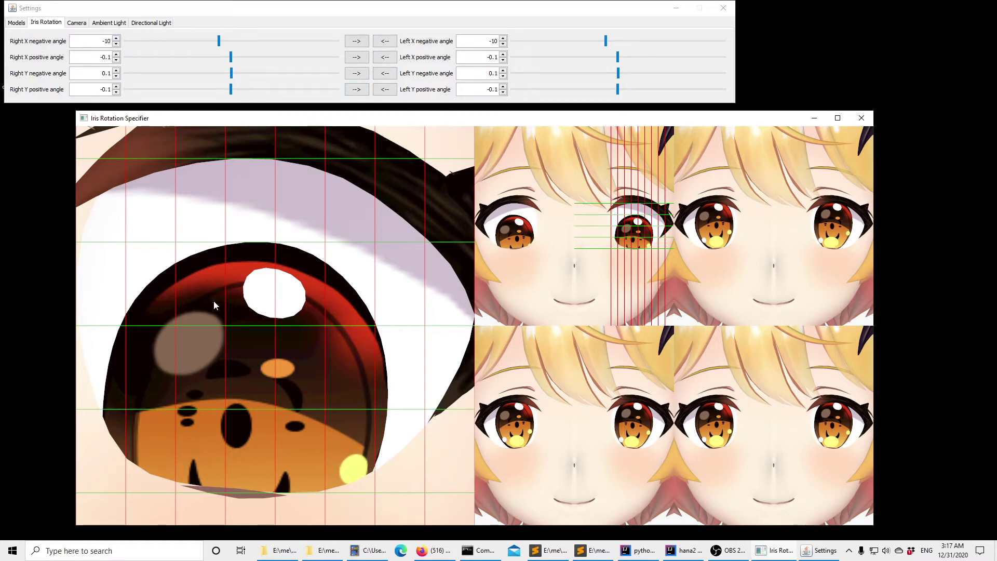
pyautogui.click(264, 412)
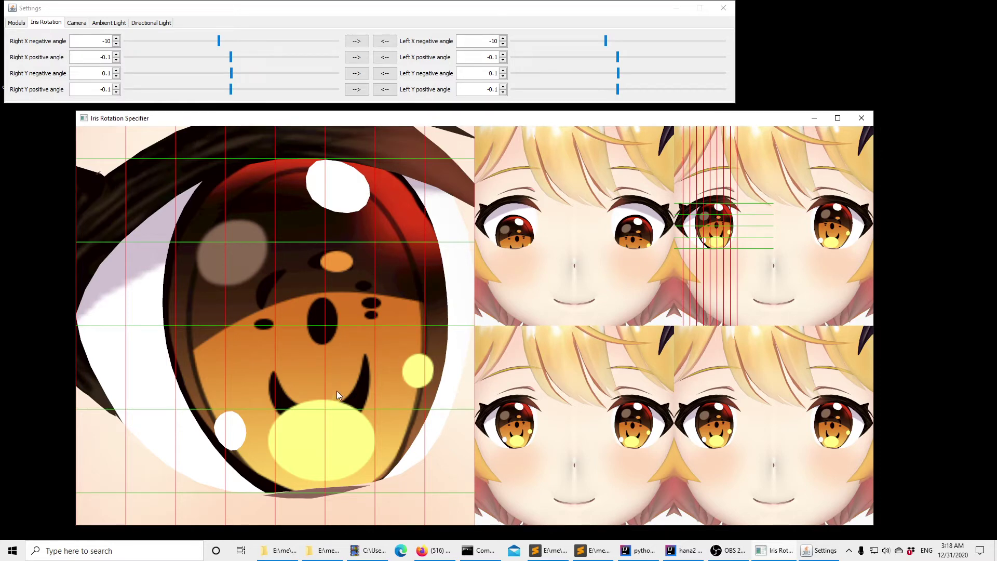
# Step: Rotate the iris up to Right X positive 9.8 and copy it to Left X positive
pyautogui.moveTo(336, 391); pyautogui.dragTo(335, 290)
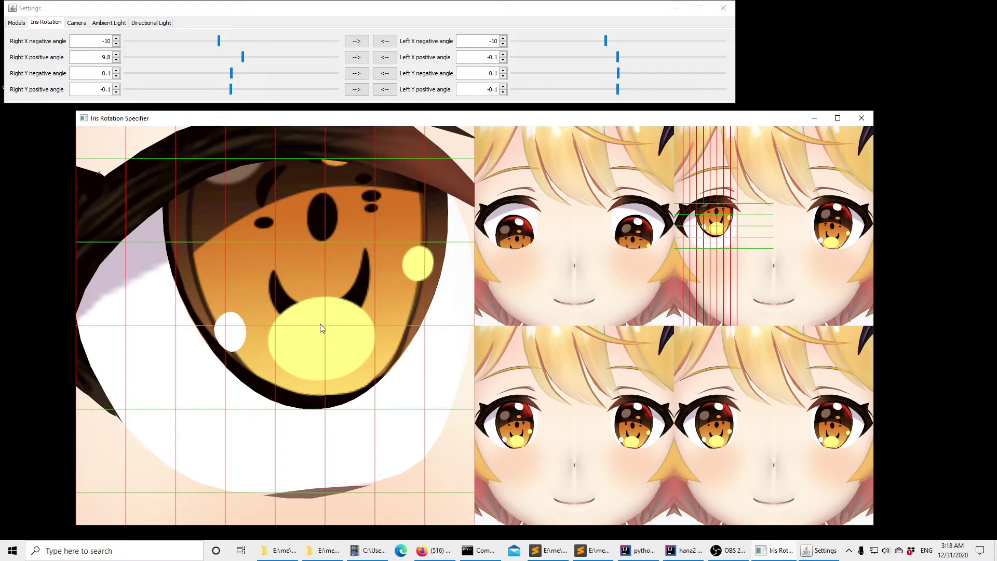
pyautogui.press('space')
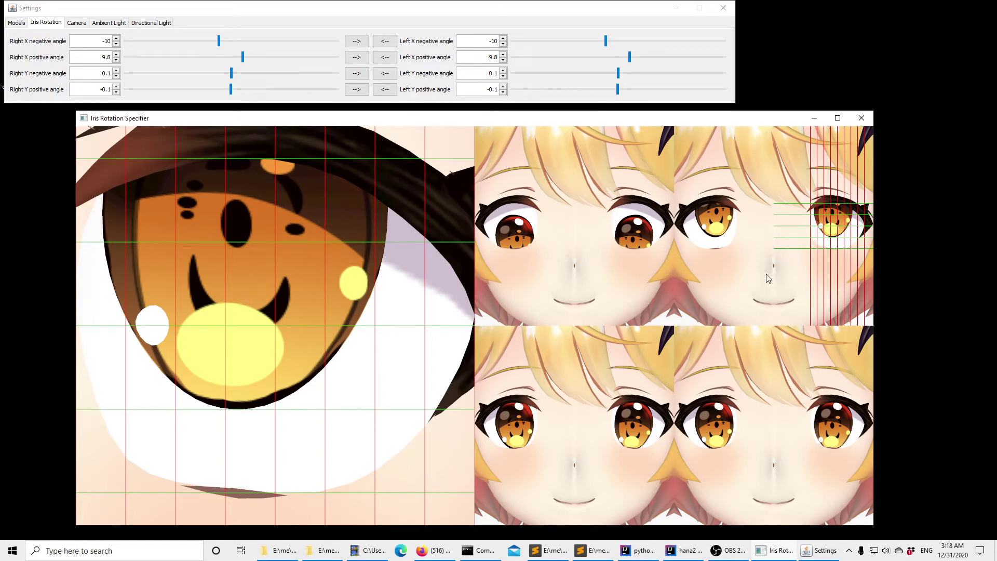
# Step: Magnify the lower-left face's eye and turn the right iris sideways to Right Y negative -6.5
pyautogui.click(482, 387)
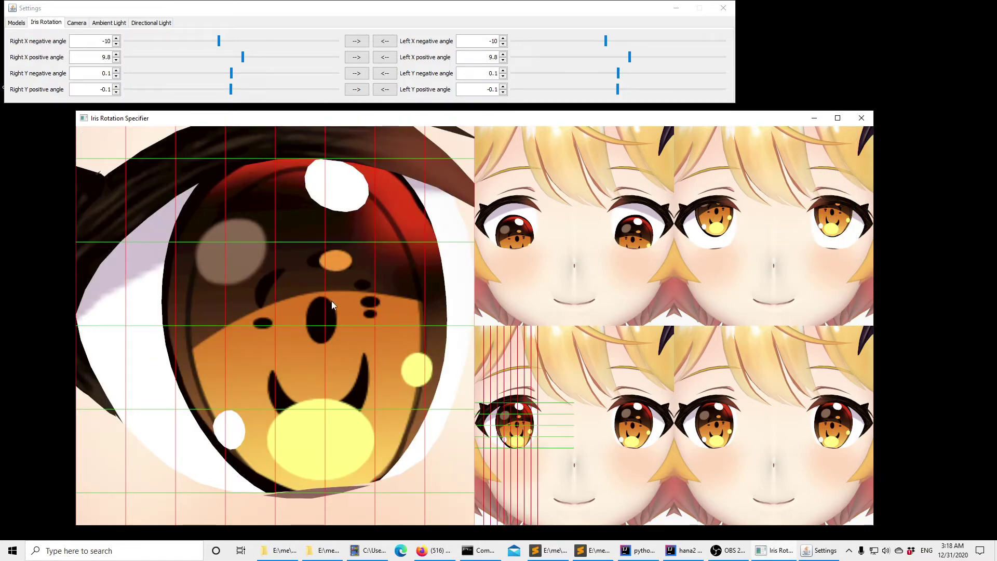
pyautogui.moveTo(402, 283); pyautogui.dragTo(473, 324)
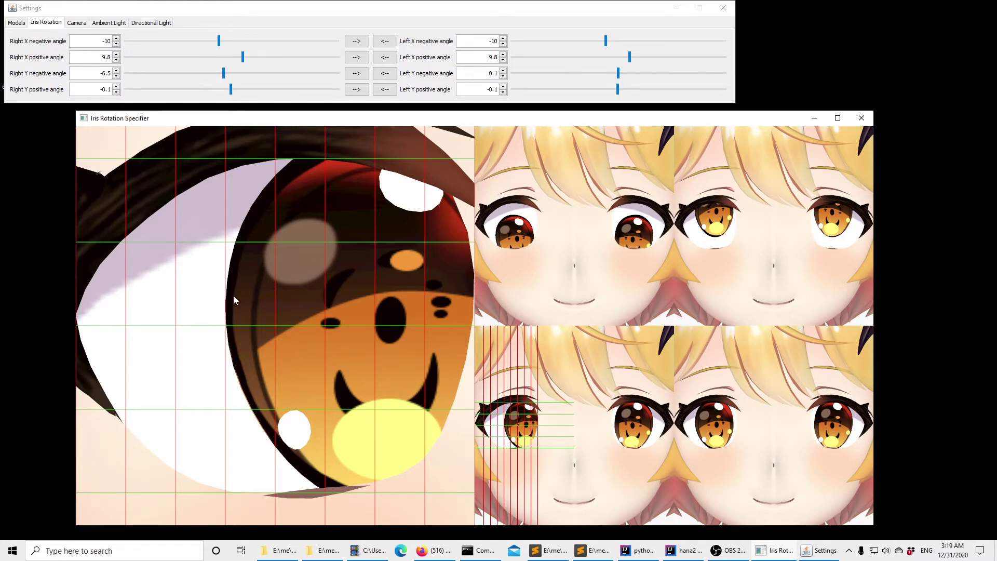
# Step: Set Left Y negative to -11.7 and mirror it as Right Y positive 11.7
pyautogui.press('Right')
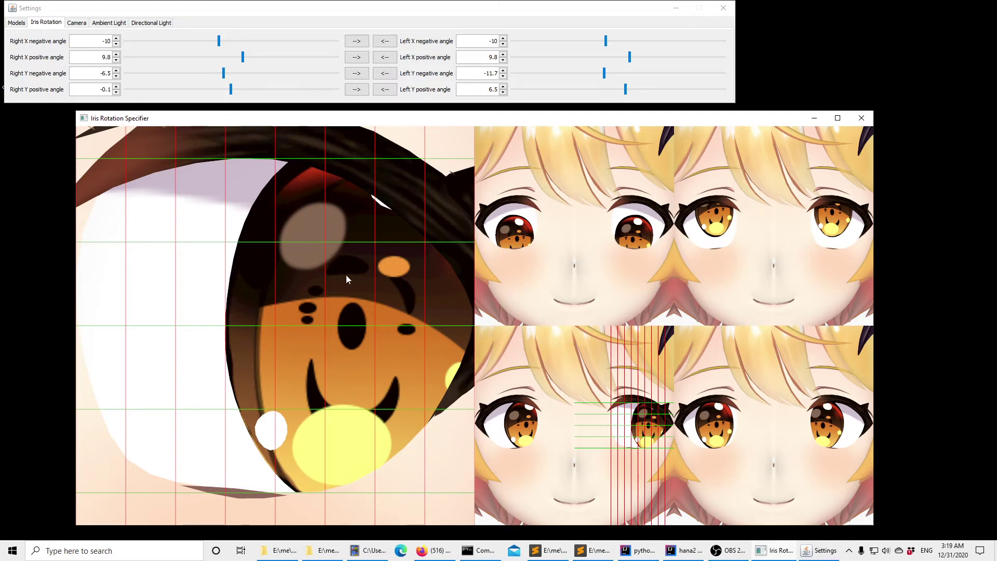
pyautogui.press('space')
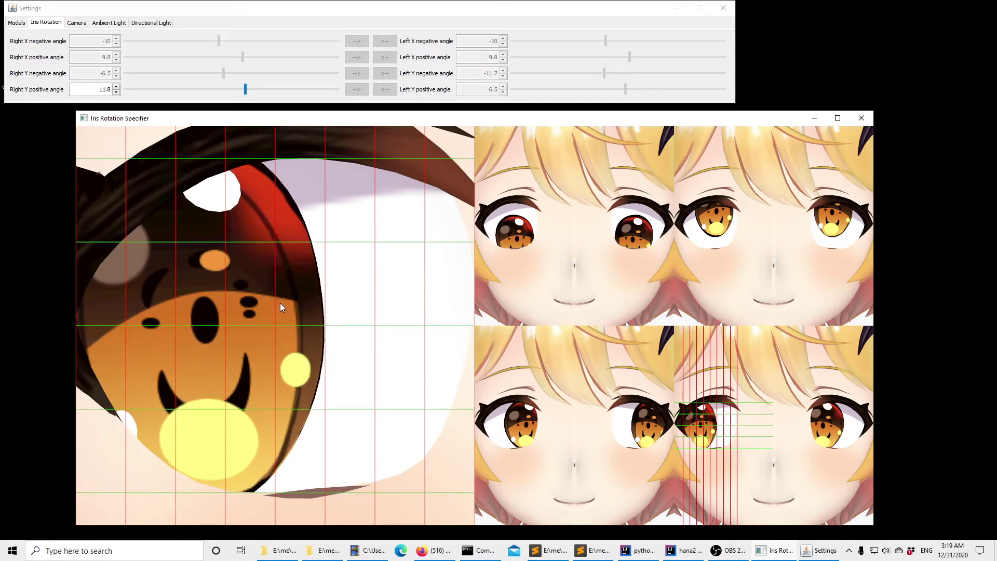
pyautogui.scroll(-2, 280, 313)
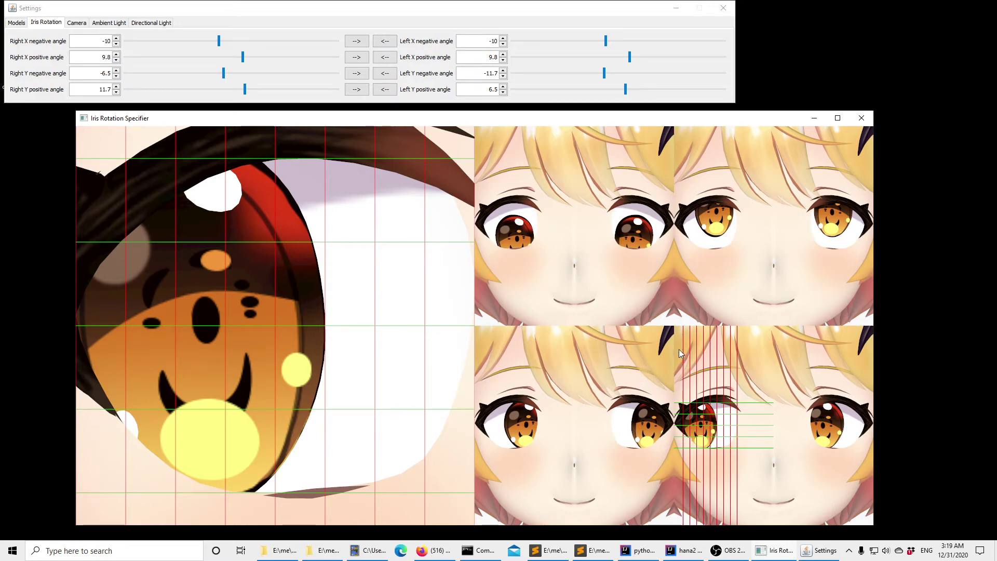
# Step: Load the purple-haired model and set both eyes' X negative angle to -11.3
pyautogui.press('pagedown')
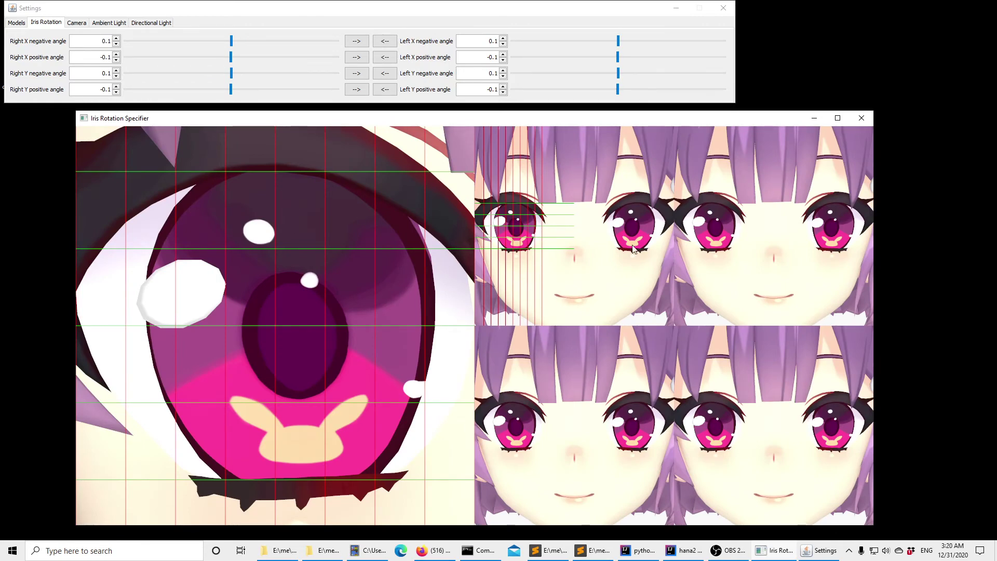
pyautogui.moveTo(274, 258); pyautogui.dragTo(306, 367)
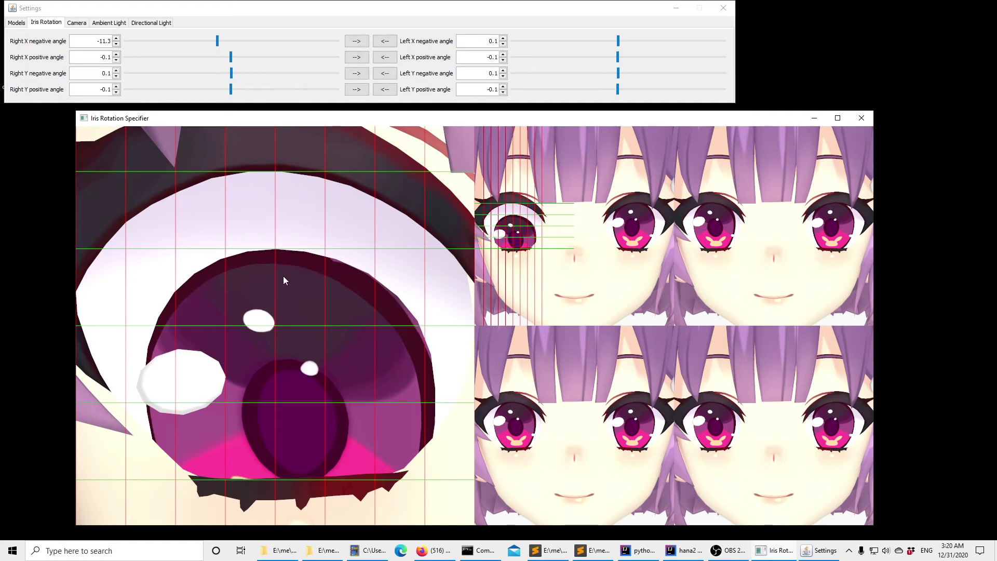
pyautogui.press('space')
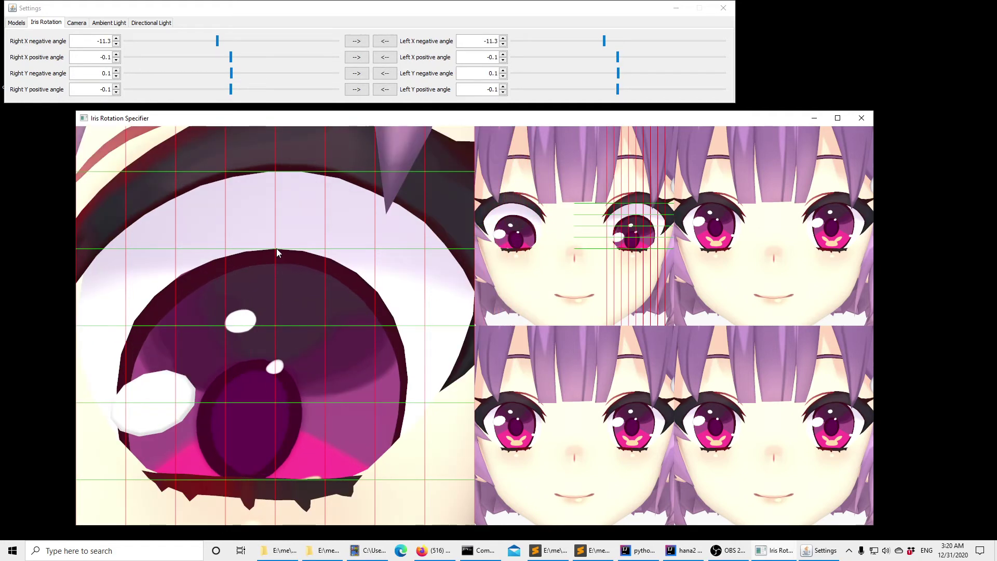
# Step: Set Right X positive to 12.7, then rotate the right iris toward Right Y negative -10.7
pyautogui.moveTo(280, 258); pyautogui.dragTo(355, 225)
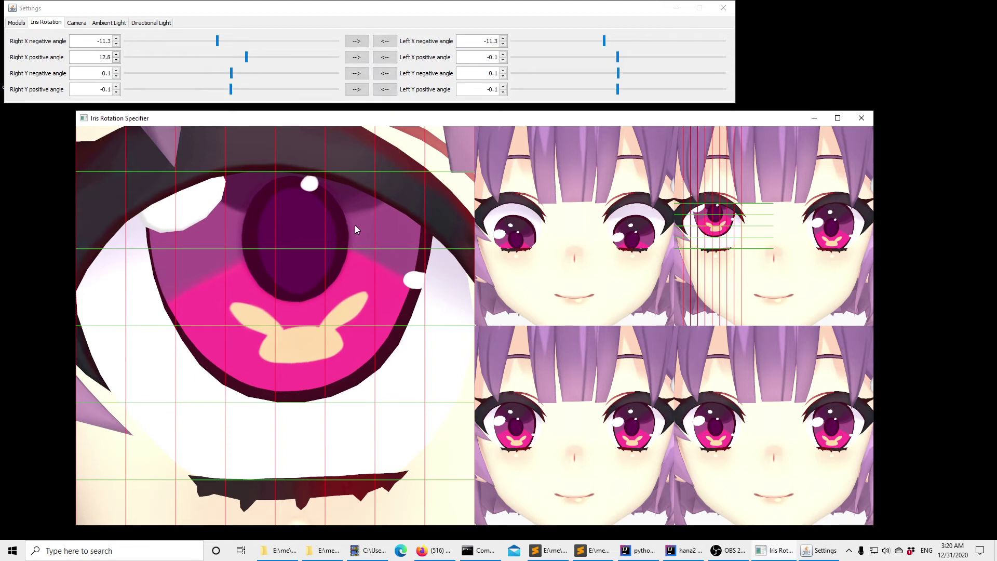
pyautogui.click(406, 247)
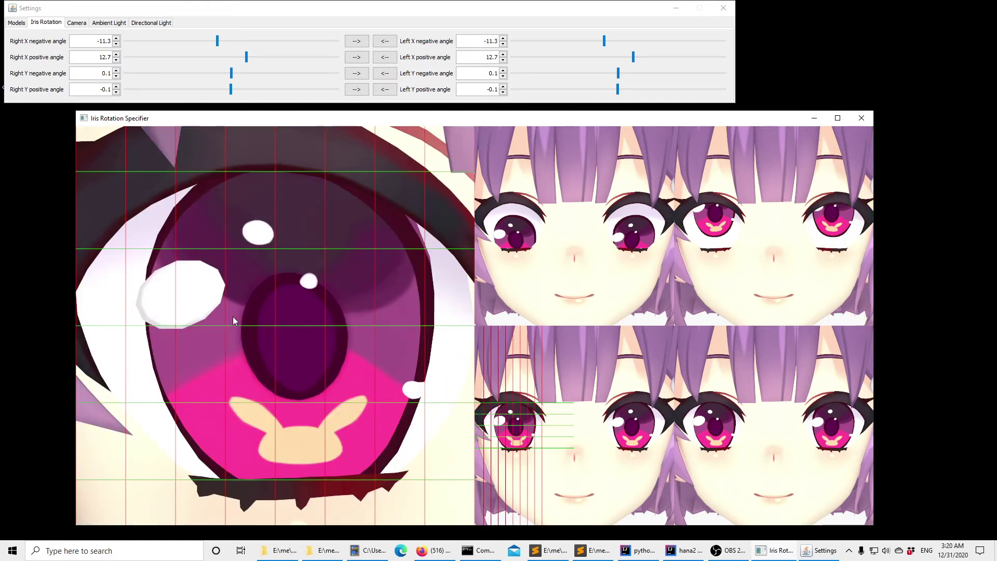
pyautogui.moveTo(234, 315); pyautogui.dragTo(347, 333)
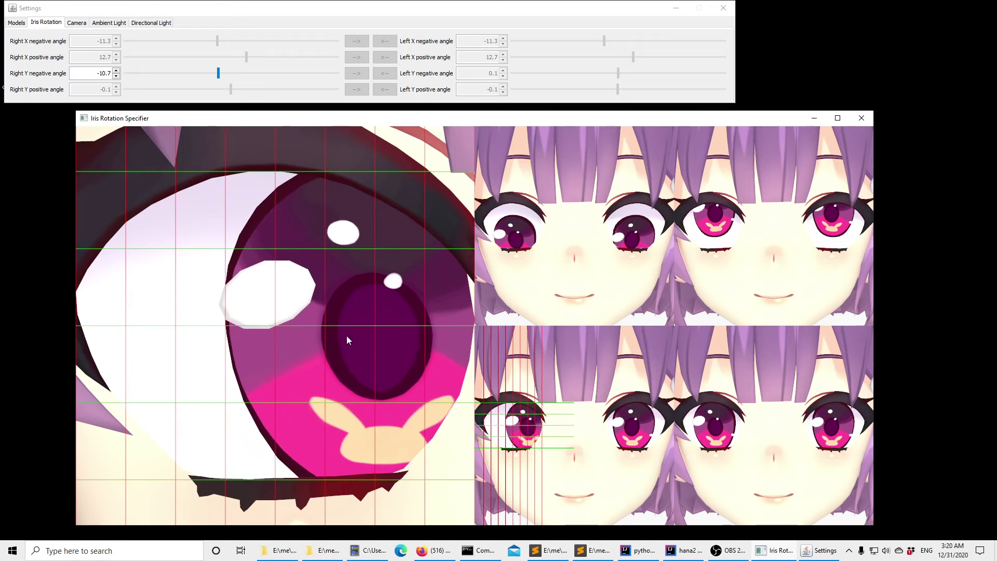
# Step: Set the purple-haired model's Y angles: right eye -11 and 13.1, left eye -13 and 11
pyautogui.moveTo(347, 336); pyautogui.dragTo(294, 338)
pyautogui.press('space')
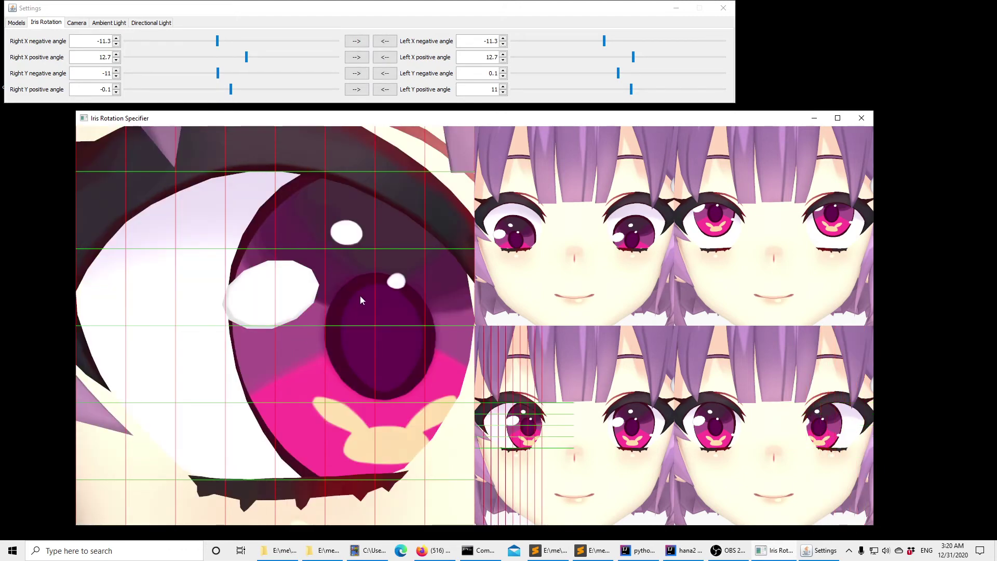
pyautogui.press('Right')
pyautogui.moveTo(210, 279); pyautogui.dragTo(290, 316)
pyautogui.press('Right')
pyautogui.press('Left')
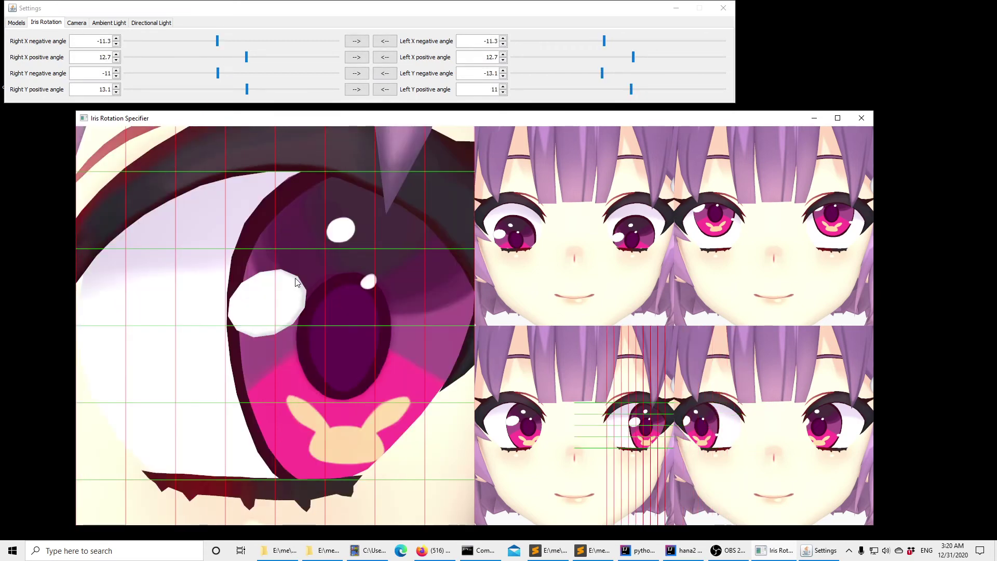
pyautogui.moveTo(297, 282); pyautogui.dragTo(294, 306)
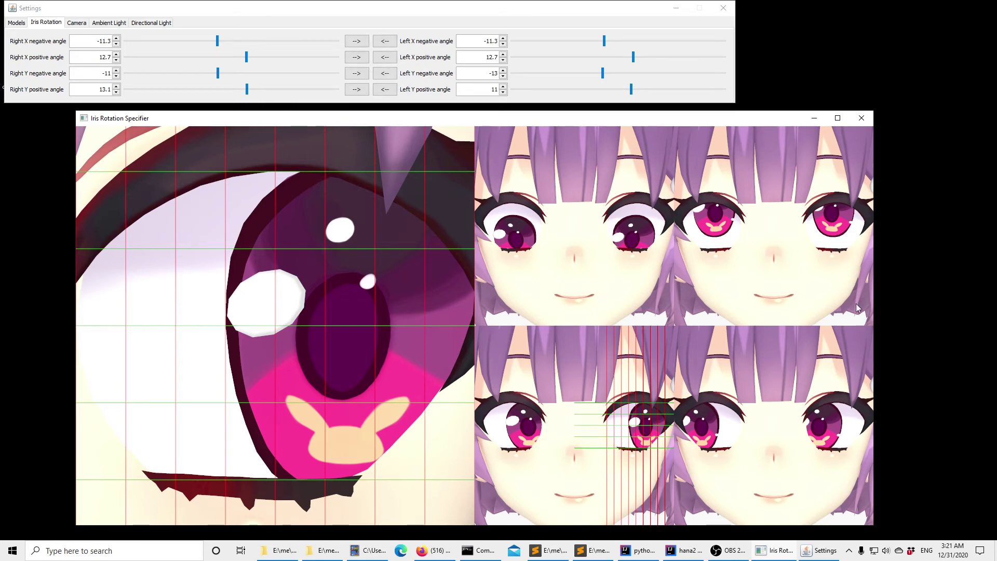
# Step: Load the pink-haired model, set both X angles to -11.5 and 7.4, and Right Y negative -4.9
pyautogui.press('pagedown')
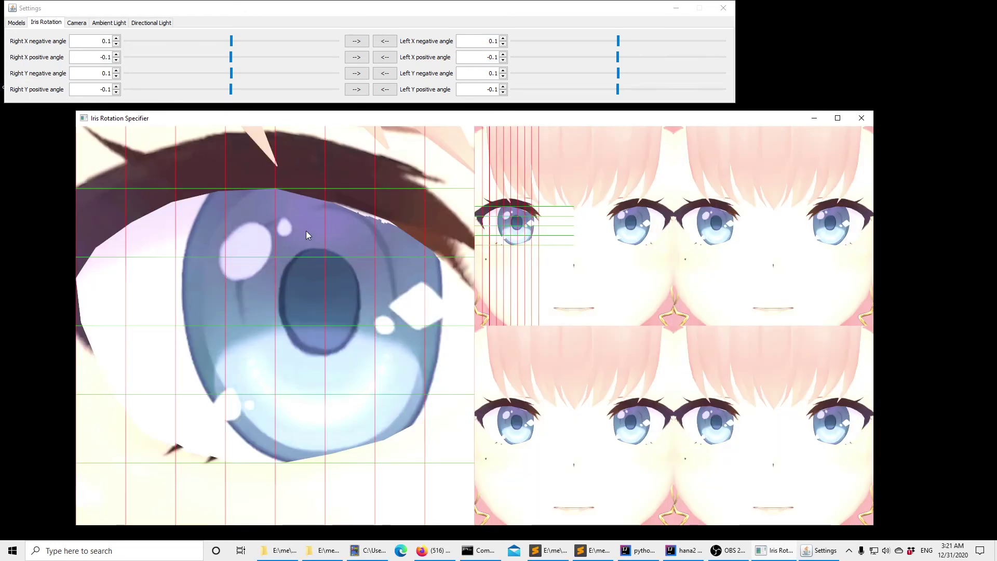
pyautogui.moveTo(306, 235); pyautogui.dragTo(304, 355)
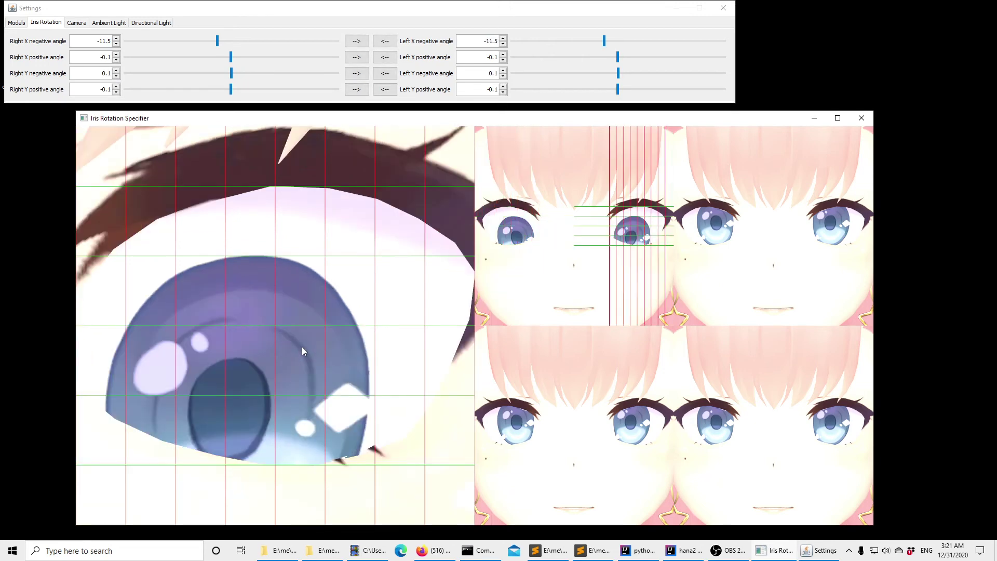
pyautogui.moveTo(301, 347); pyautogui.dragTo(317, 291)
pyautogui.click(317, 291)
pyautogui.click(317, 292)
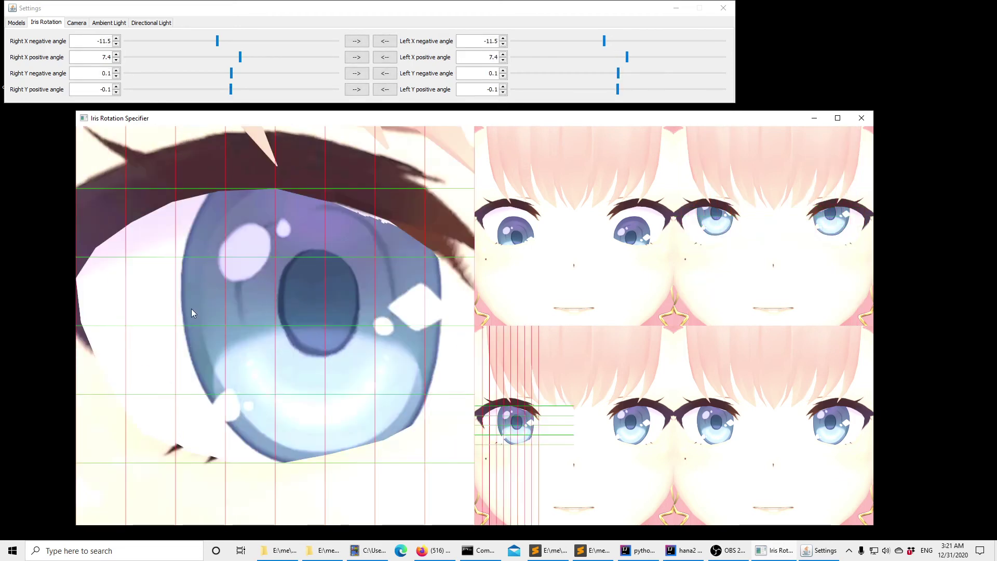
pyautogui.moveTo(191, 308); pyautogui.dragTo(242, 320)
# Step: Mirror -4.9 to Left Y positive 4.9, set Left Y negative -11.6, and mirror to Right Y positive 11.6
pyautogui.click(242, 320)
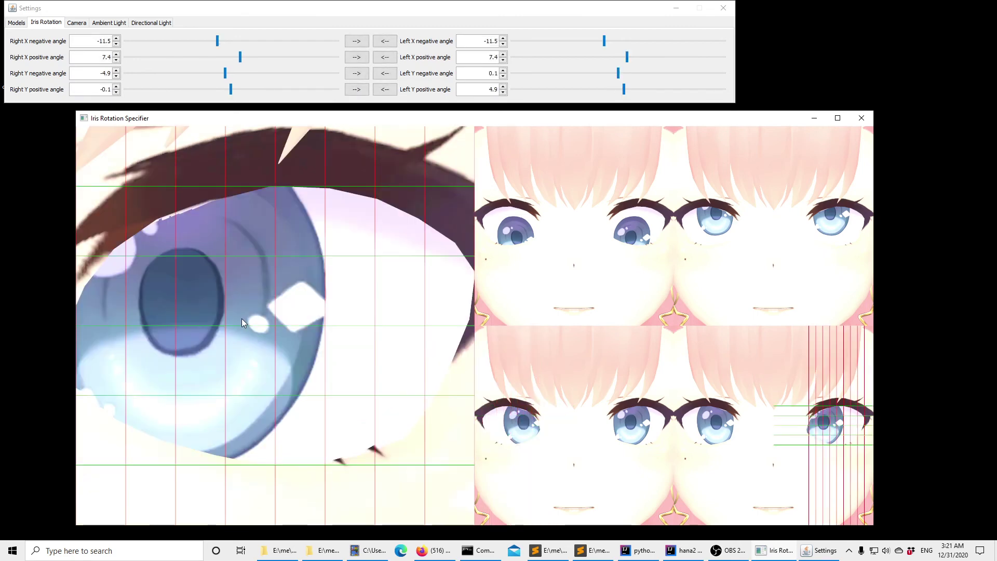
pyautogui.click(232, 310)
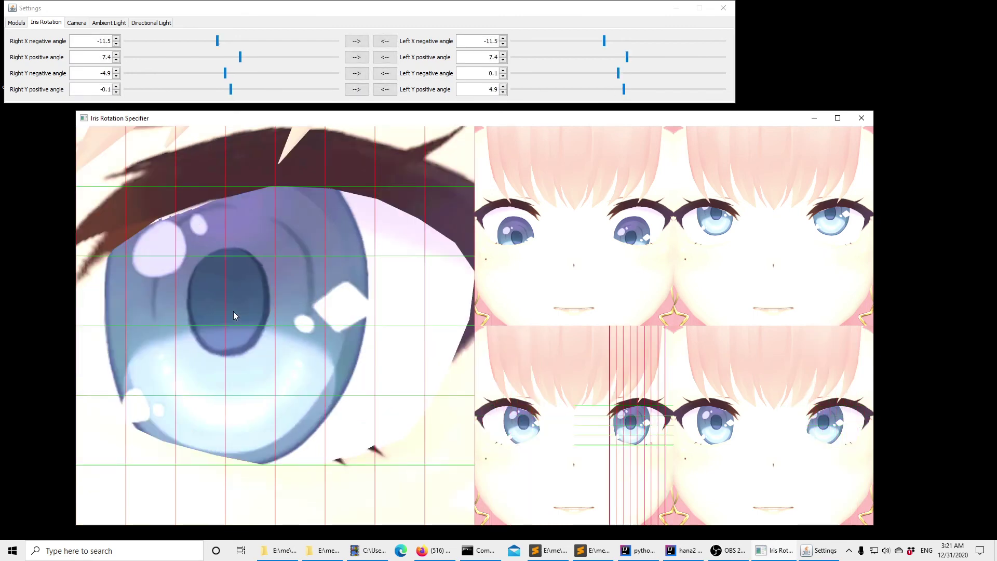
pyautogui.moveTo(182, 260); pyautogui.dragTo(268, 316)
pyautogui.press('space')
pyautogui.press('space')
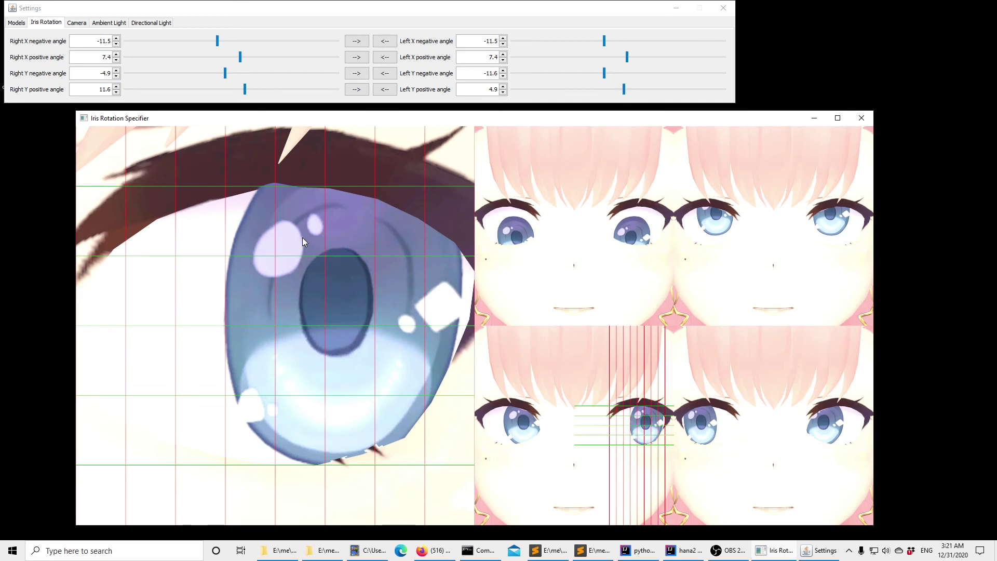
# Step: Load the next model and set the right eye's X negative to -18.8 and Y negative to -19.8
pyautogui.press('space')
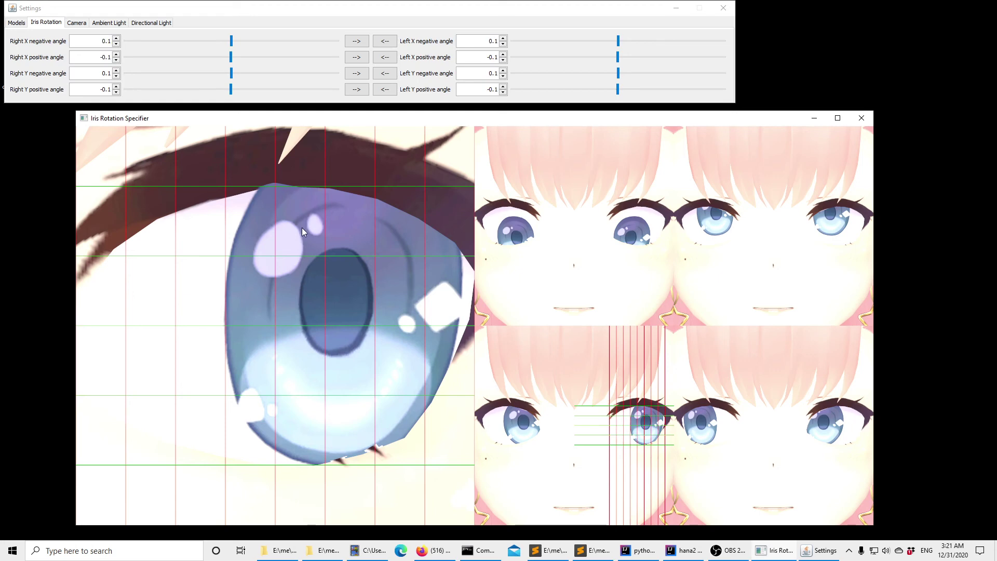
pyautogui.moveTo(295, 239); pyautogui.dragTo(320, 214)
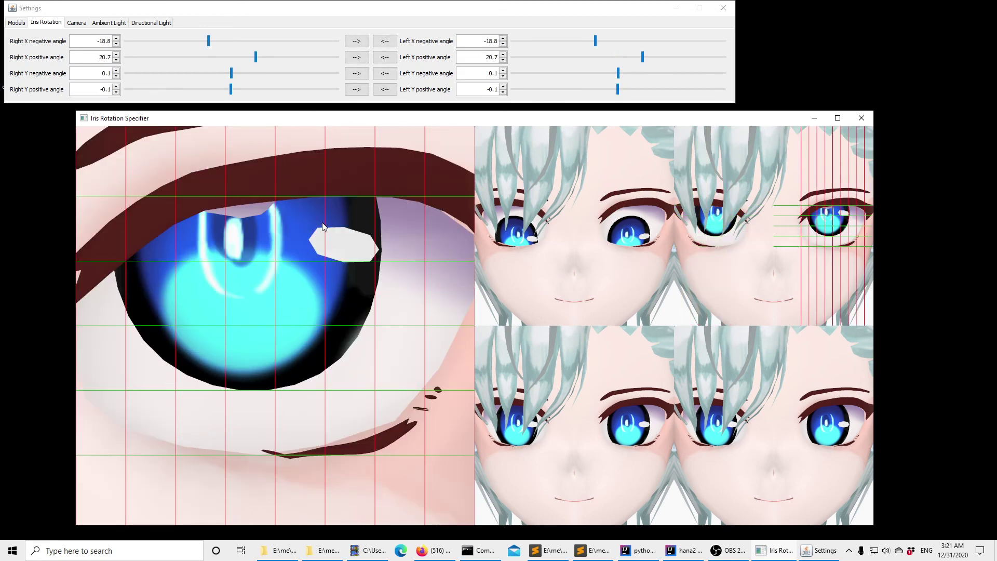
pyautogui.press('space')
pyautogui.moveTo(198, 329)
pyautogui.mouseDown()
pyautogui.moveTo(365, 343)
pyautogui.moveTo(375, 354)
pyautogui.moveTo(365, 364)
pyautogui.mouseUp()
# Step: Reduce the left Y positive angle to 15 and set the right Y positive angle to 18.9
pyautogui.moveTo(226, 307)
pyautogui.mouseDown()
pyautogui.moveTo(275, 323)
pyautogui.moveTo(208, 250)
pyautogui.moveTo(484, 270)
pyautogui.moveTo(460, 275)
pyautogui.moveTo(471, 287)
pyautogui.mouseUp()
pyautogui.press('space')
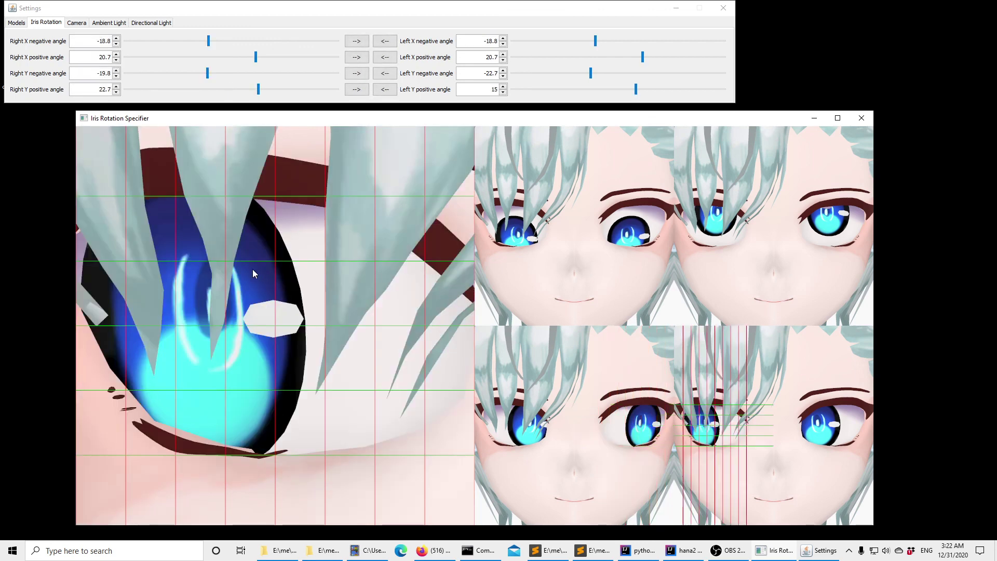
pyautogui.moveTo(252, 269); pyautogui.dragTo(292, 280)
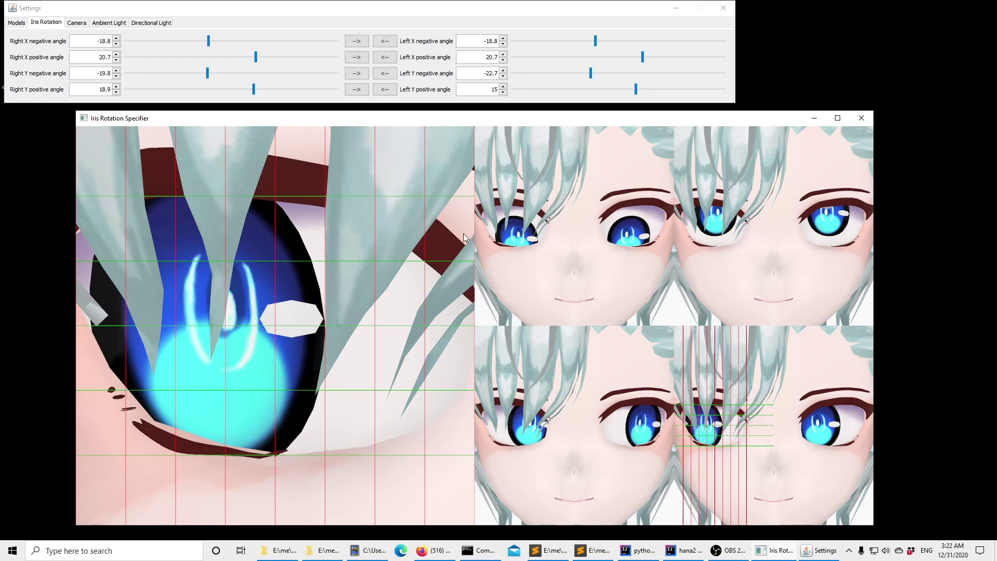